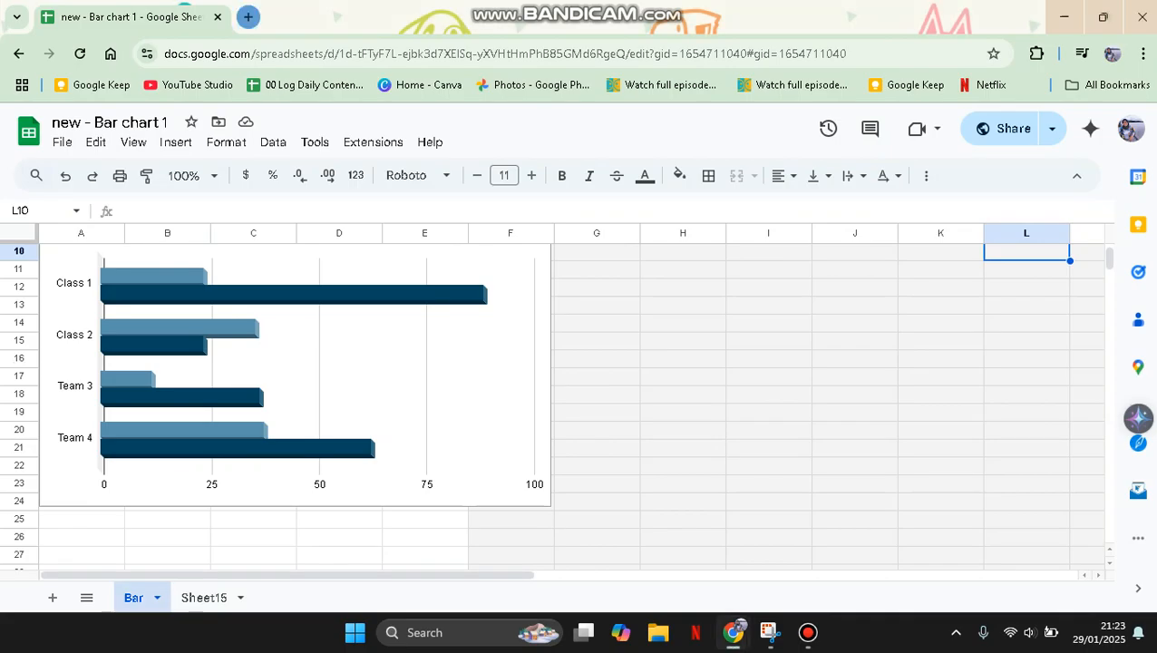
# - Copy the Bar sheet to a new spreadsheet, open the copy, and dismiss the copy confirmation in the original file
pyautogui.click(157, 598)
pyautogui.moveTo(163, 356)
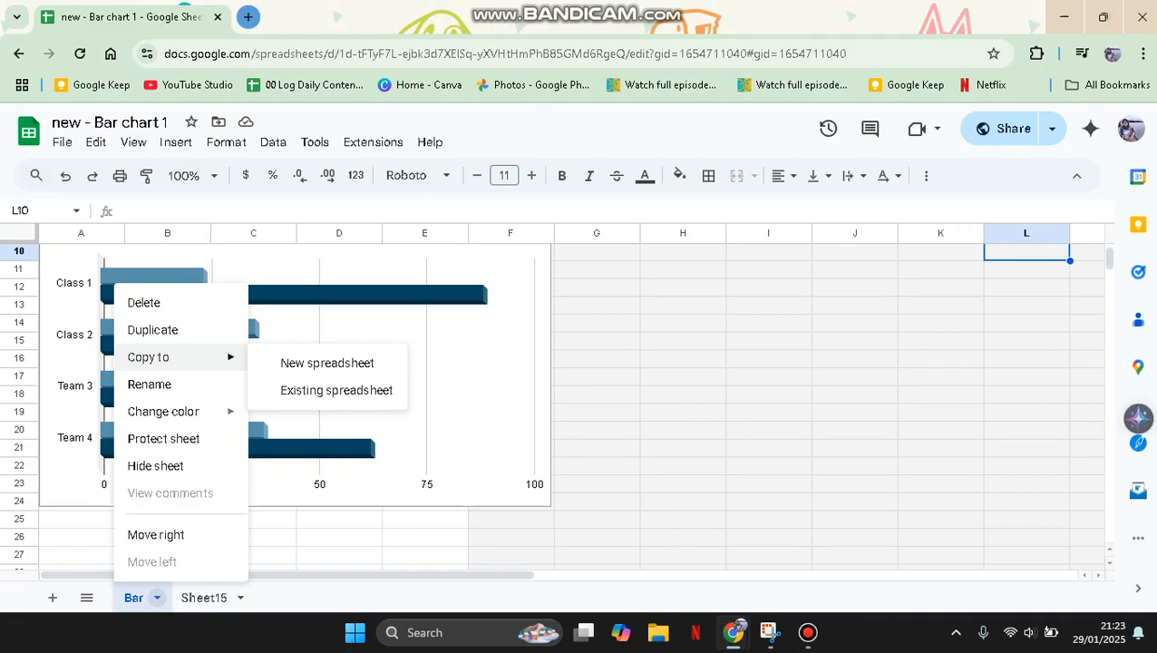
pyautogui.click(326, 362)
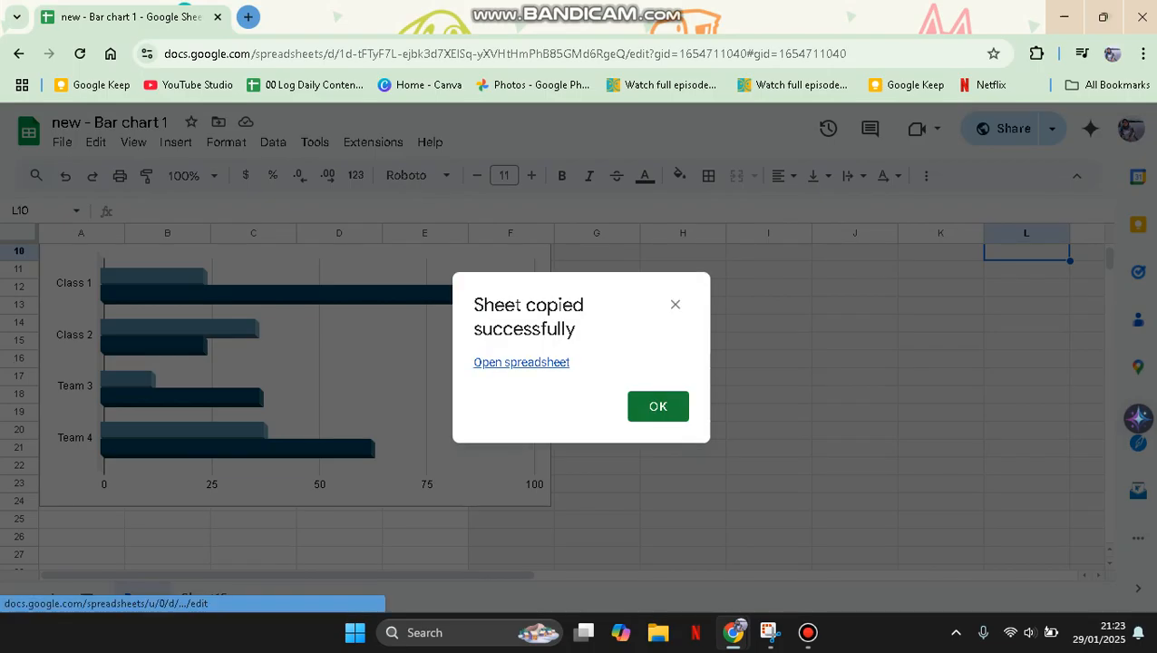
pyautogui.click(521, 362)
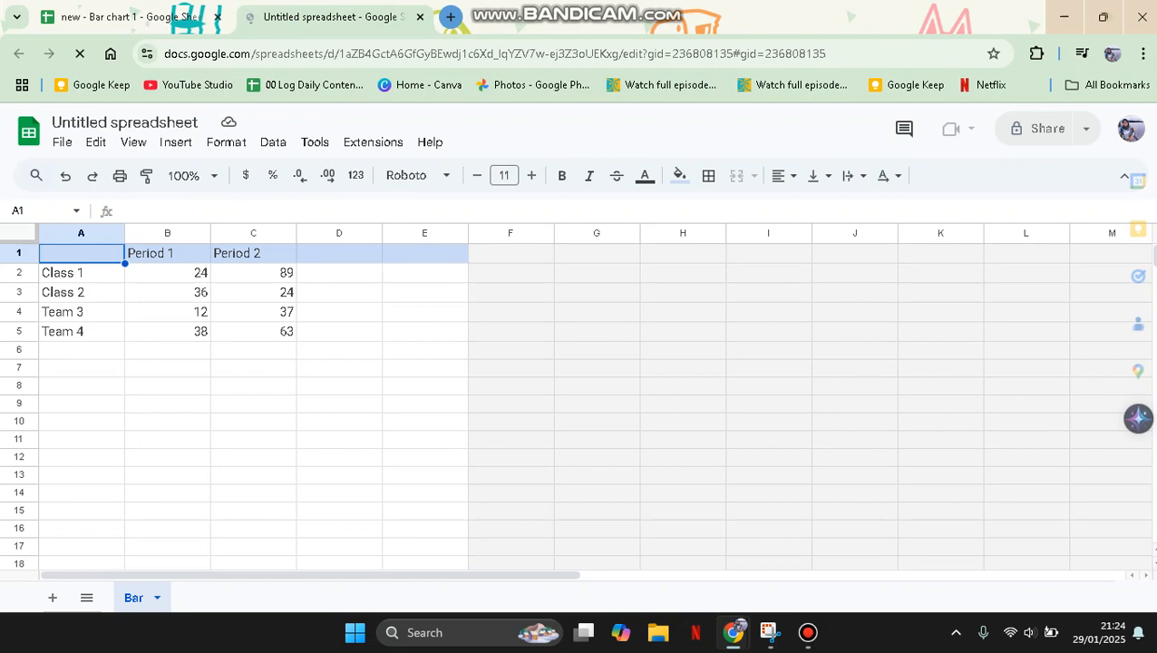
pyautogui.hotkey('ctrl', 'Tab')
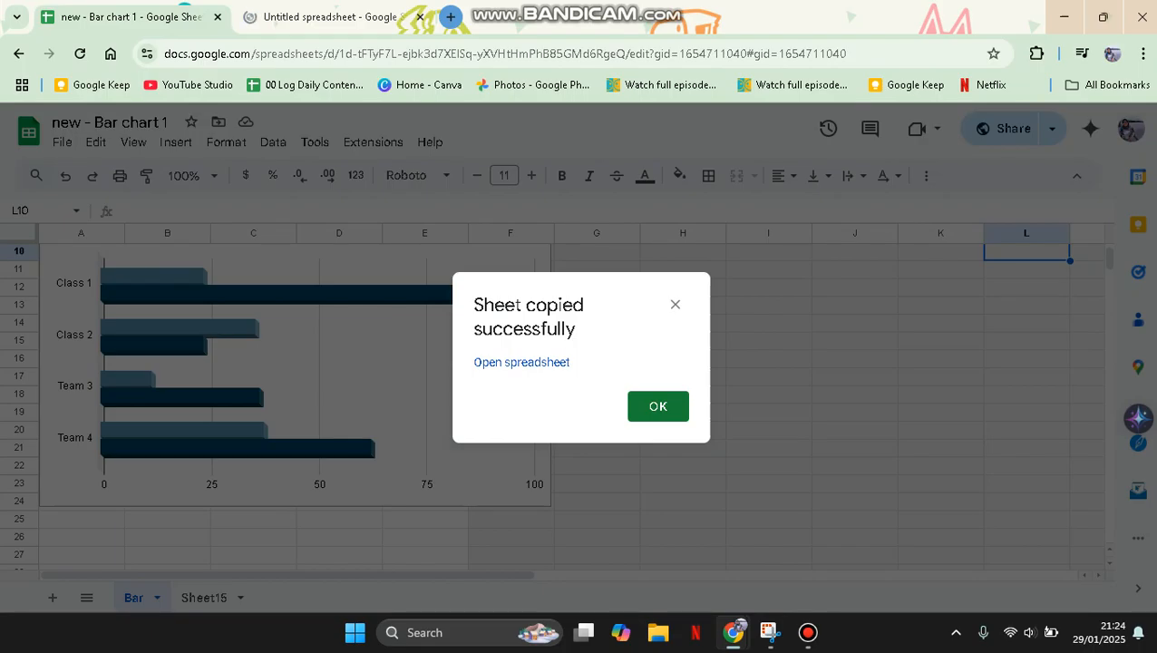
pyautogui.click(674, 305)
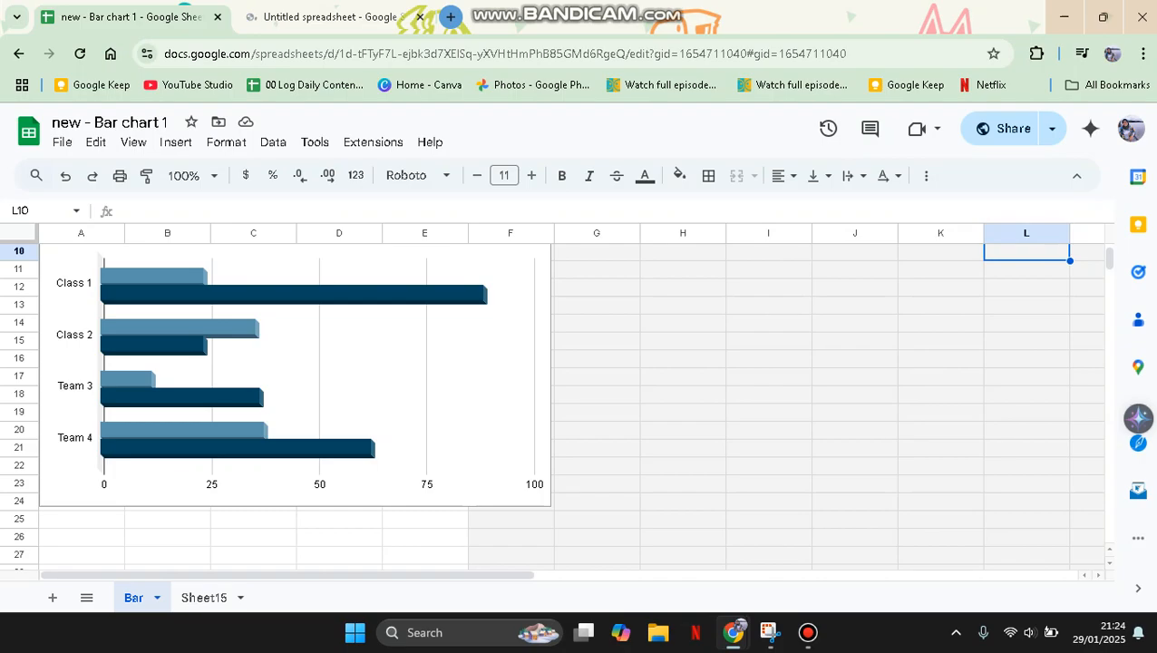
# - Add a blank sheet to the untitled spreadsheet and begin an =IMPORTRANGE( formula in cell A1
pyautogui.click(332, 17)
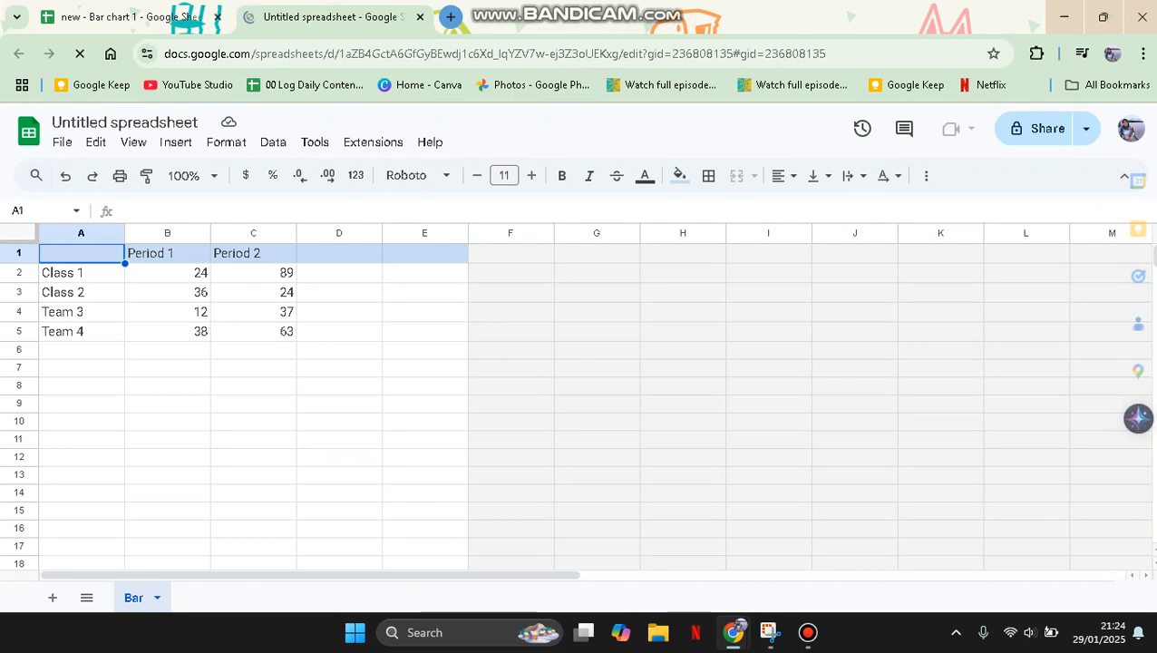
pyautogui.click(52, 596)
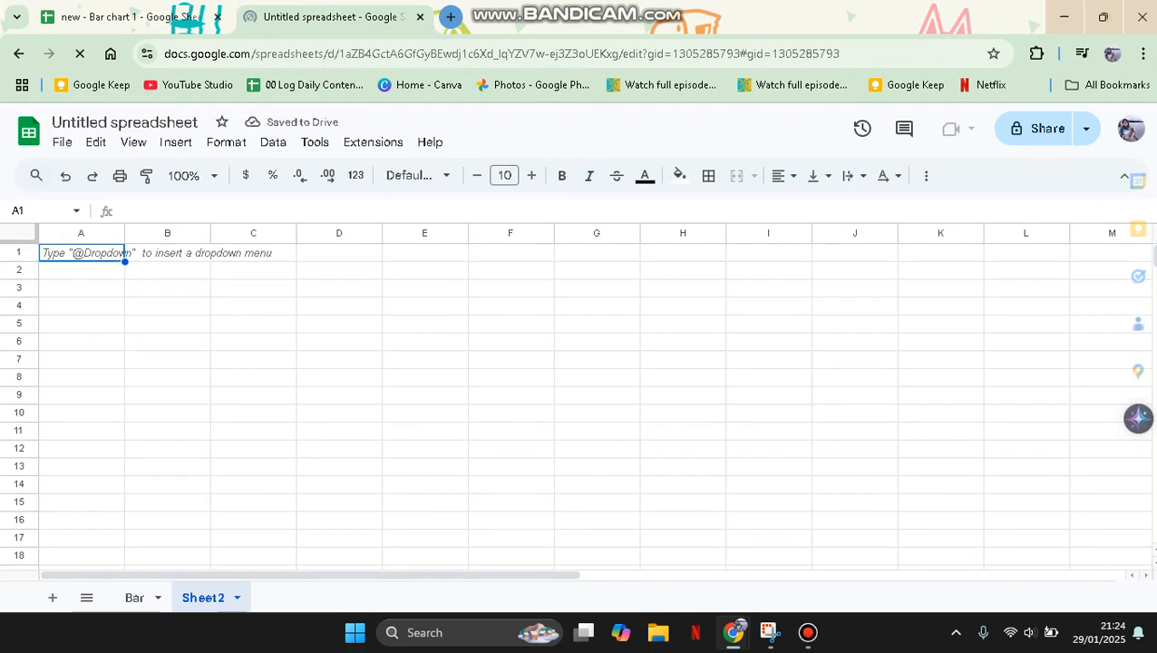
pyautogui.write('=')
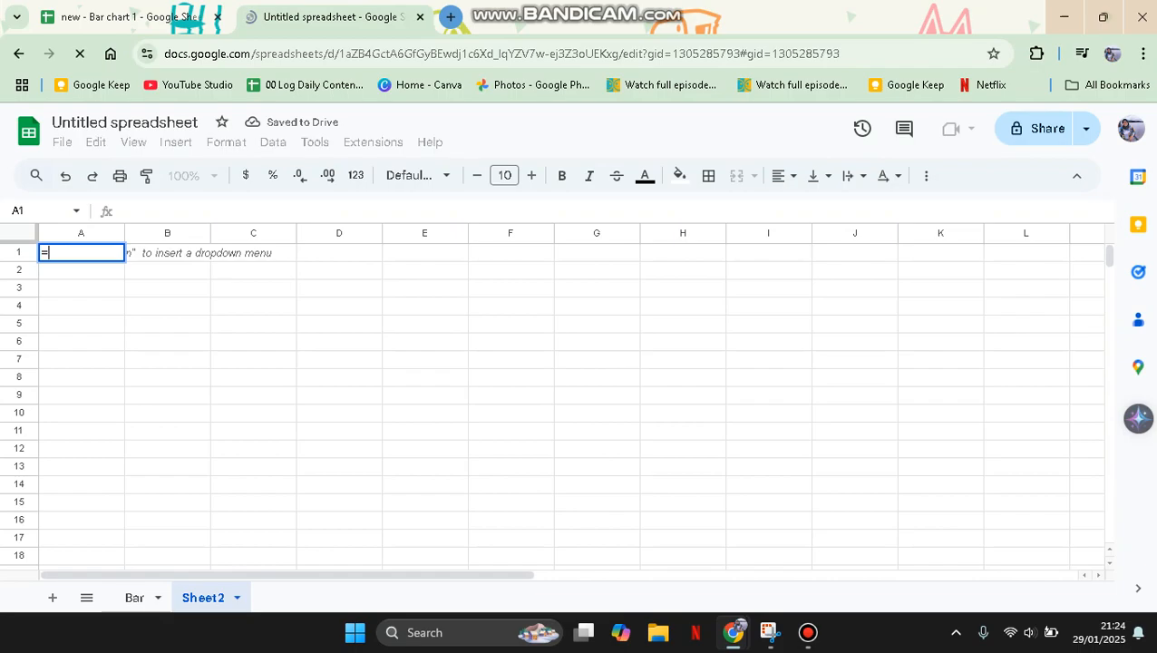
pyautogui.write('IMPORT')
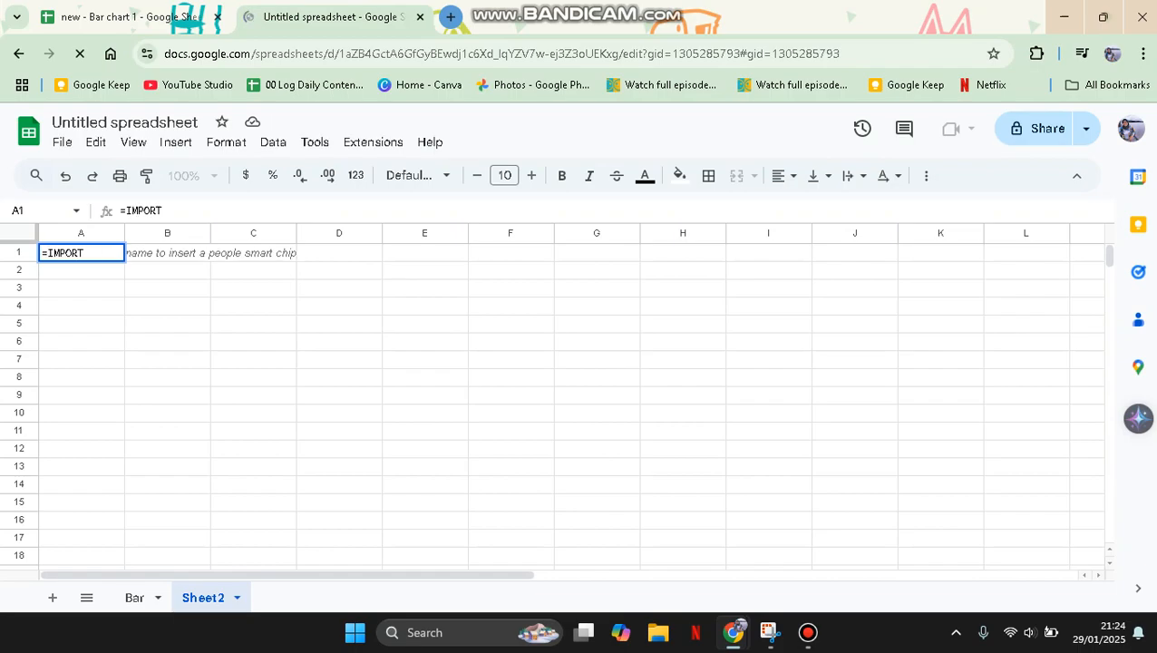
pyautogui.write('RANGE')
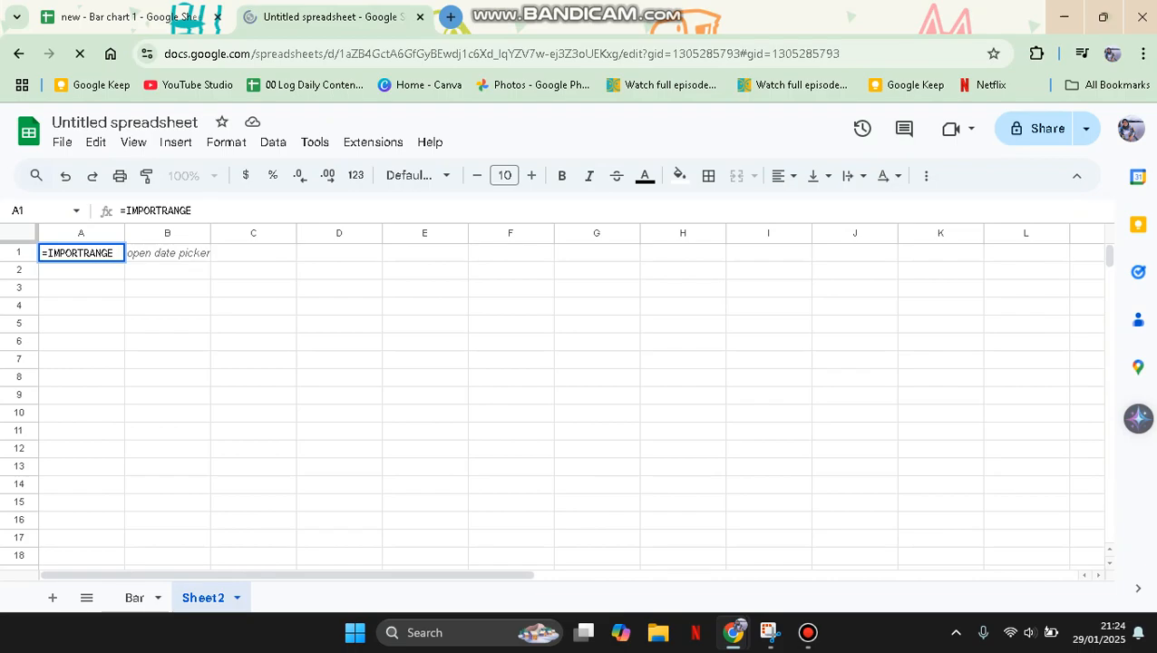
pyautogui.write('(')
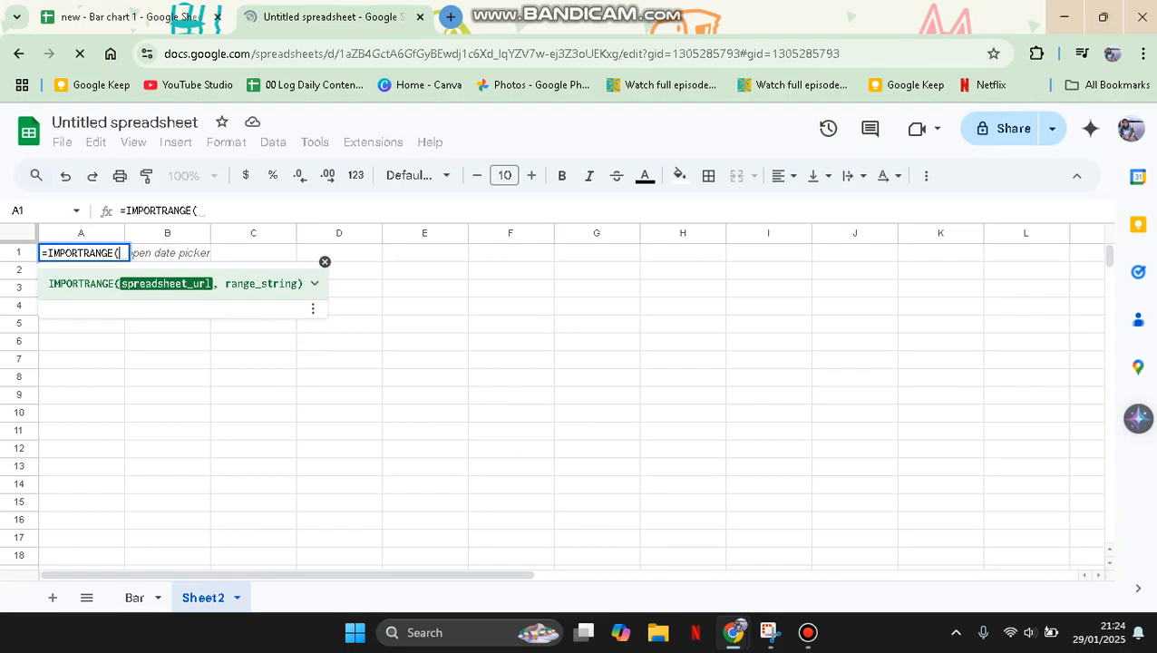
# - Copy the URL of the "new - Bar chart 1" spreadsheet and insert it in quotes as the formula's spreadsheet_url argument
pyautogui.hotkey('ctrl', 'Tab')
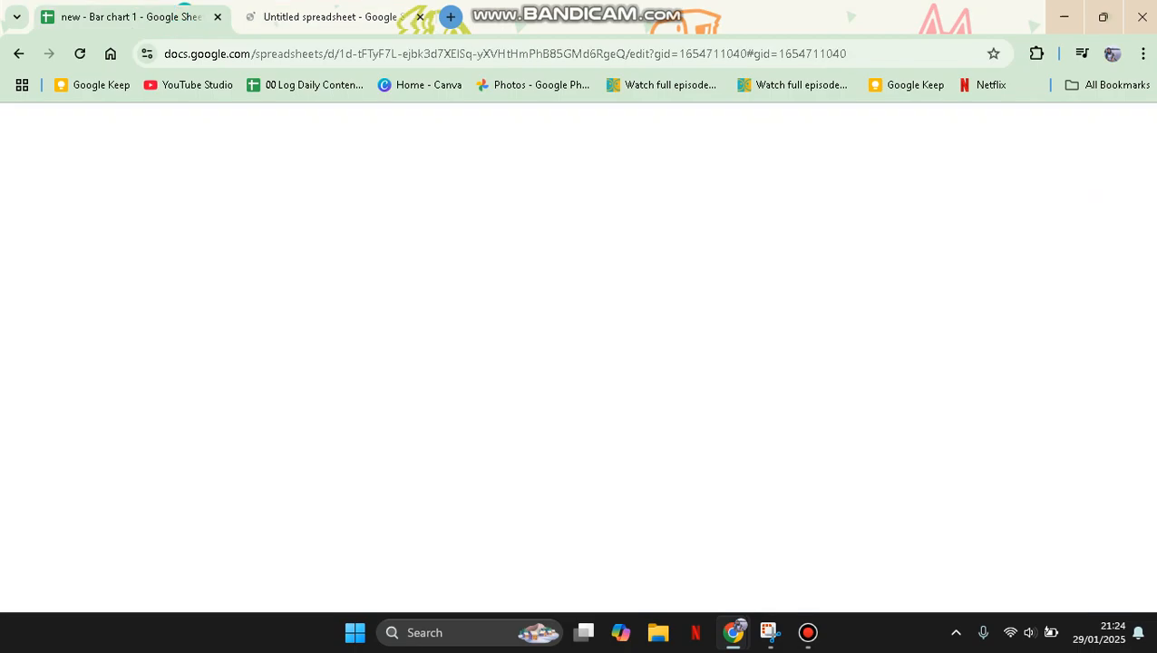
pyautogui.hotkey('ctrl', 'l')
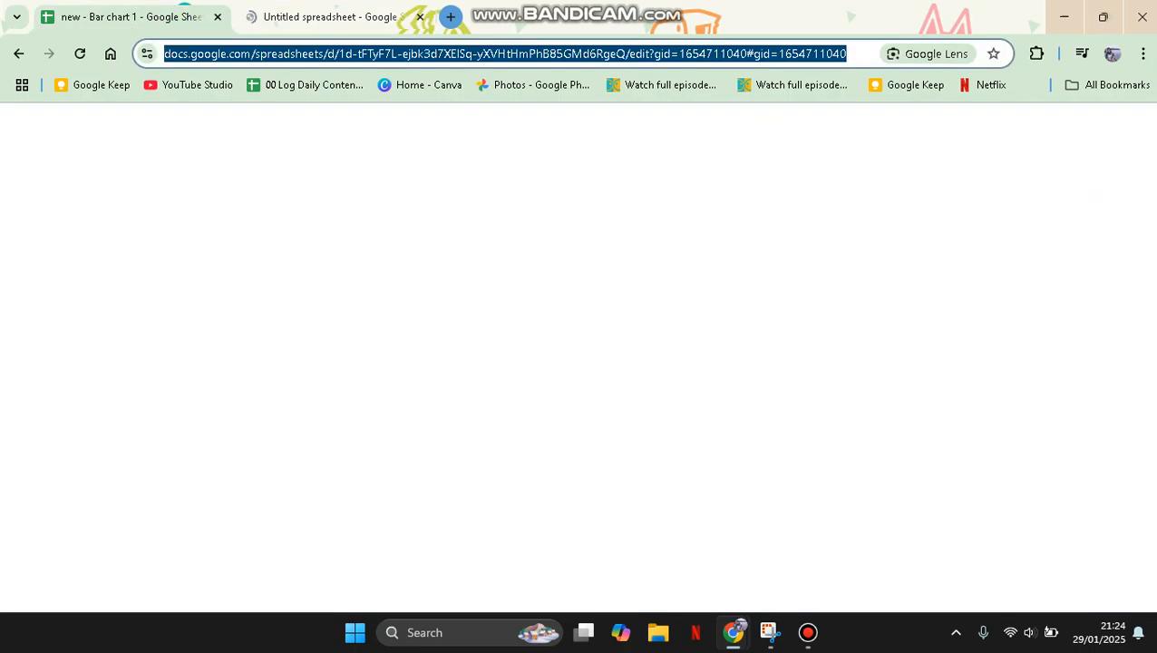
pyautogui.hotkey('ctrl', 'Tab')
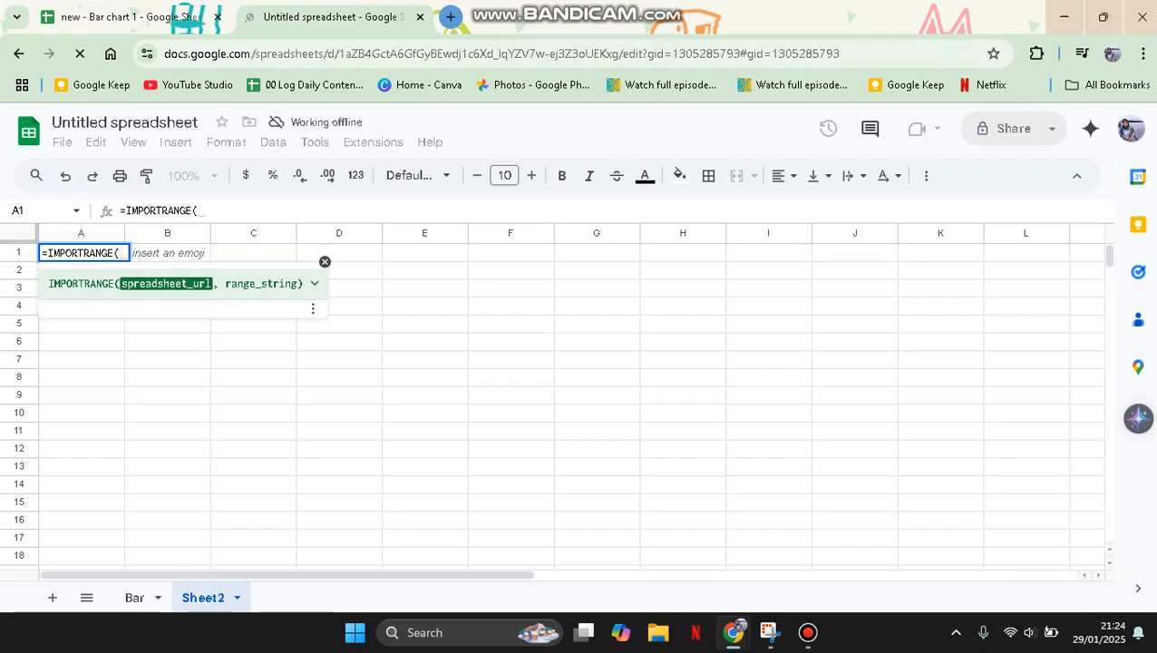
pyautogui.hotkey('ctrl', 'Tab')
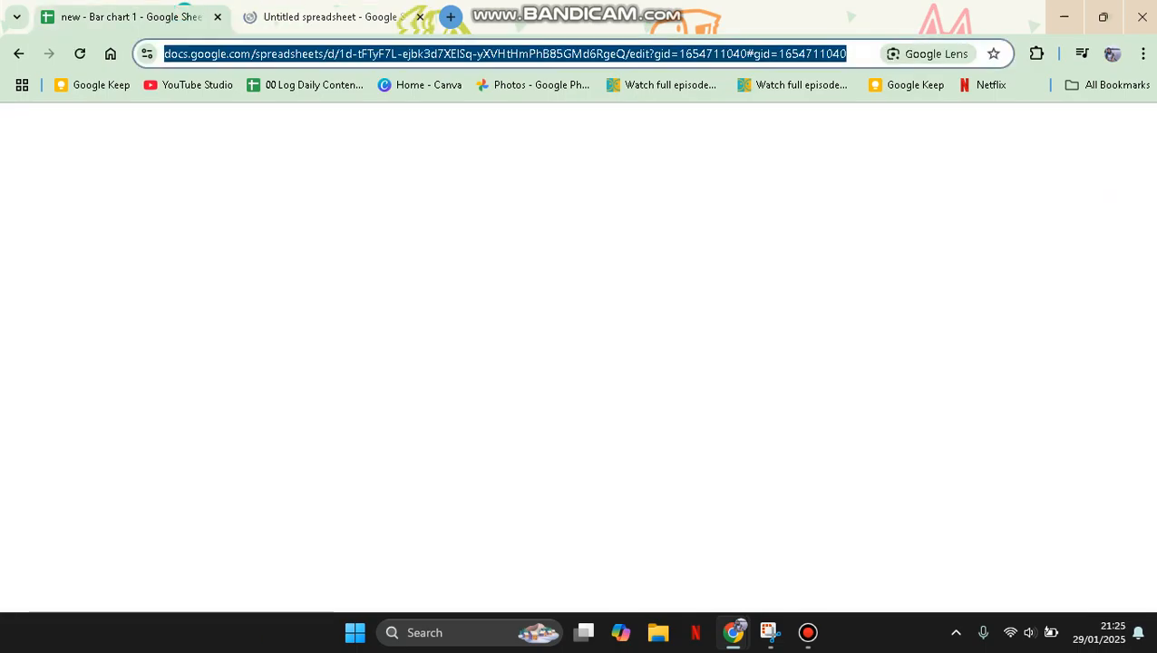
pyautogui.rightClick(233, 56)
pyautogui.click(286, 218)
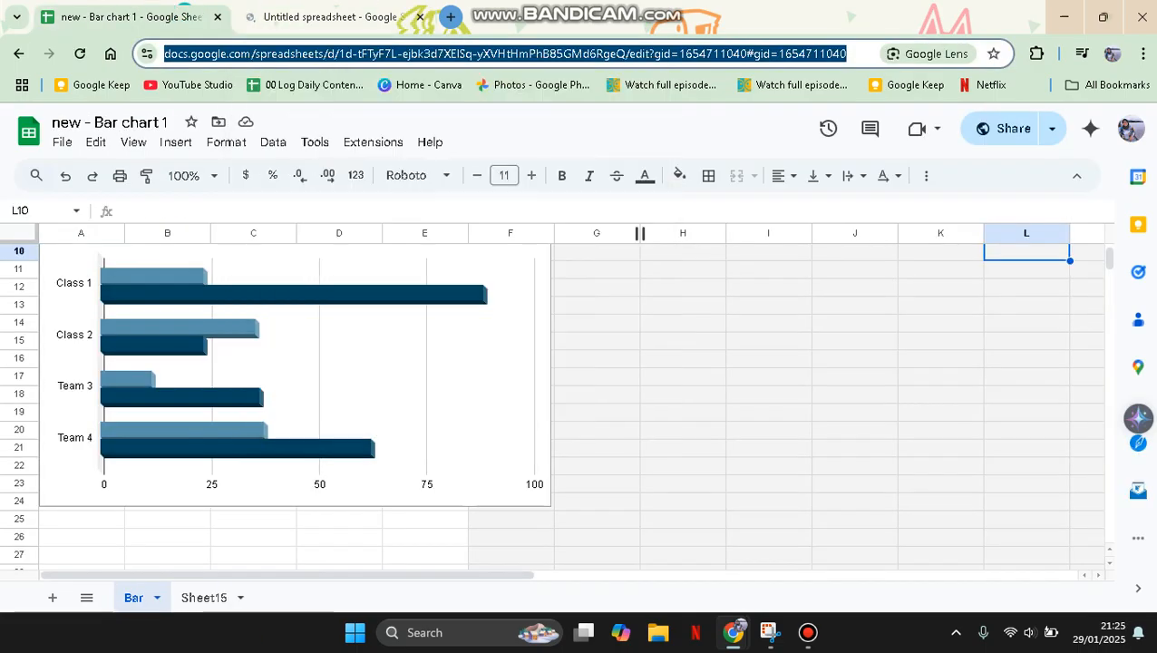
pyautogui.hotkey('ctrl', 'Tab')
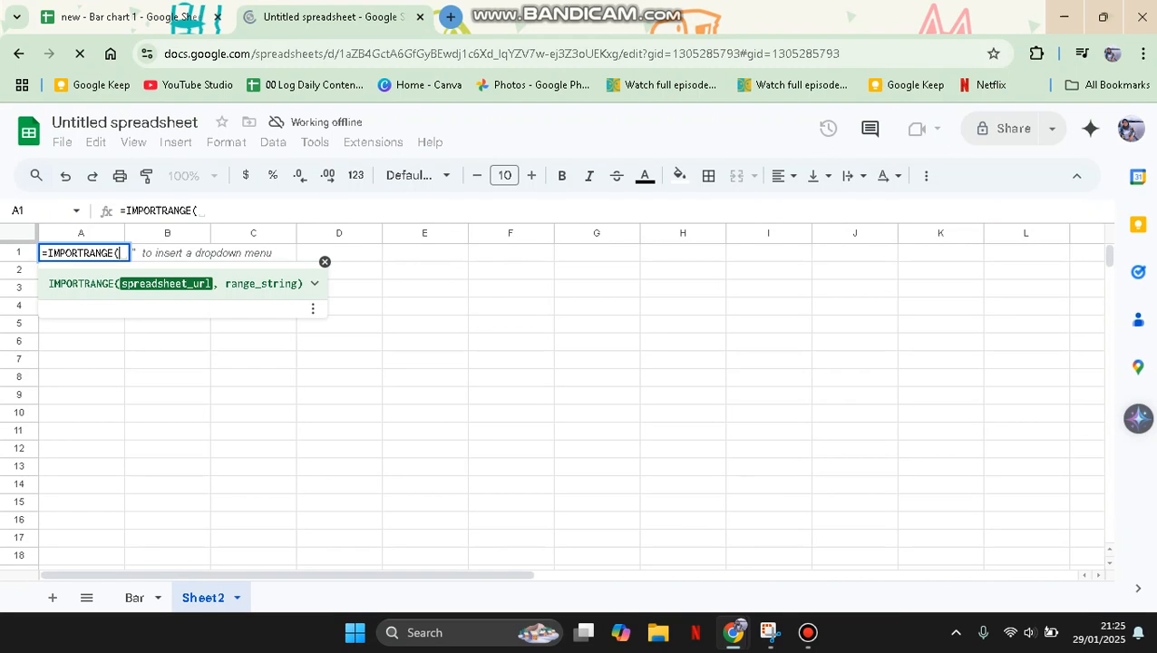
pyautogui.write('"')
pyautogui.hotkey('ctrl', 'v')
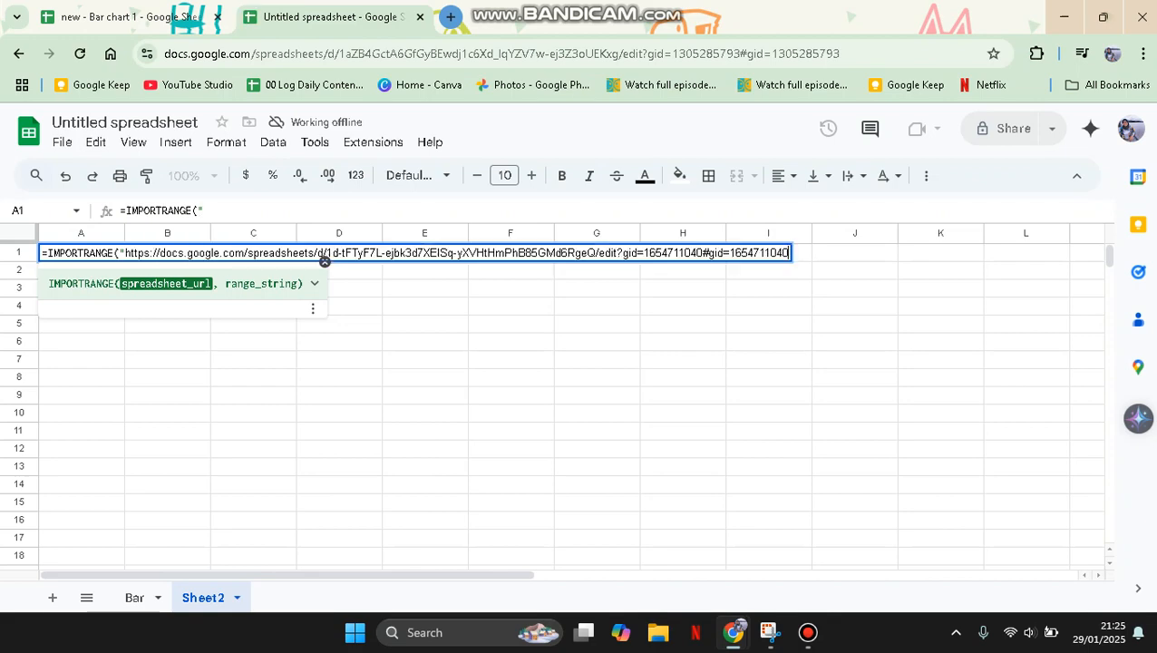
pyautogui.write('"')
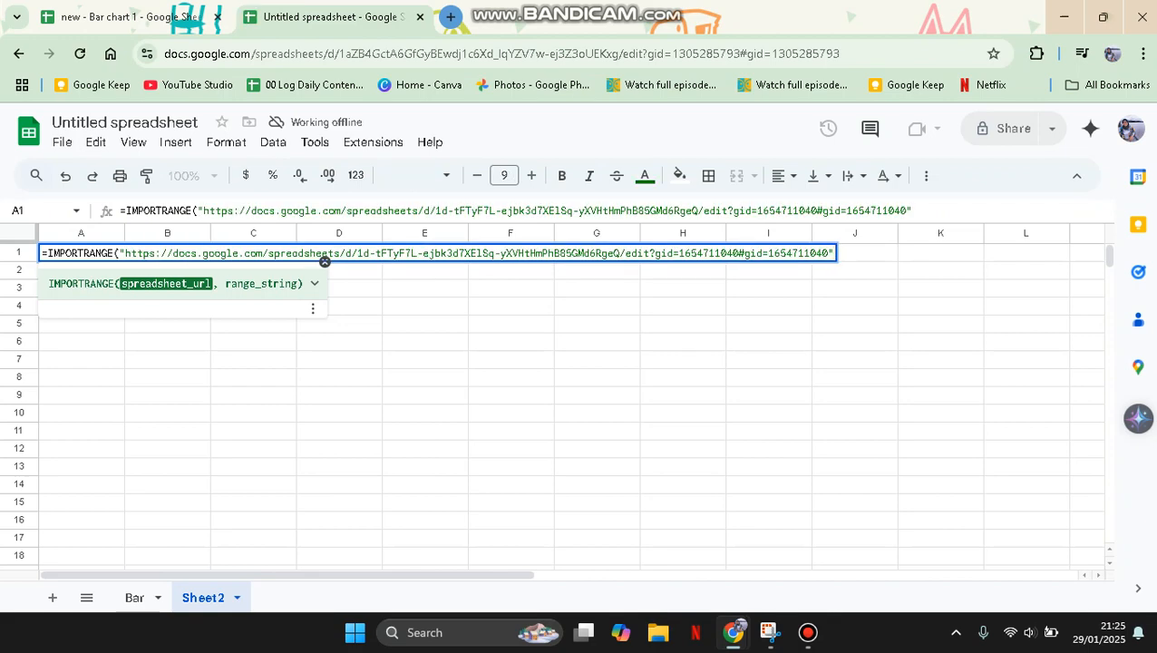
pyautogui.write(',')
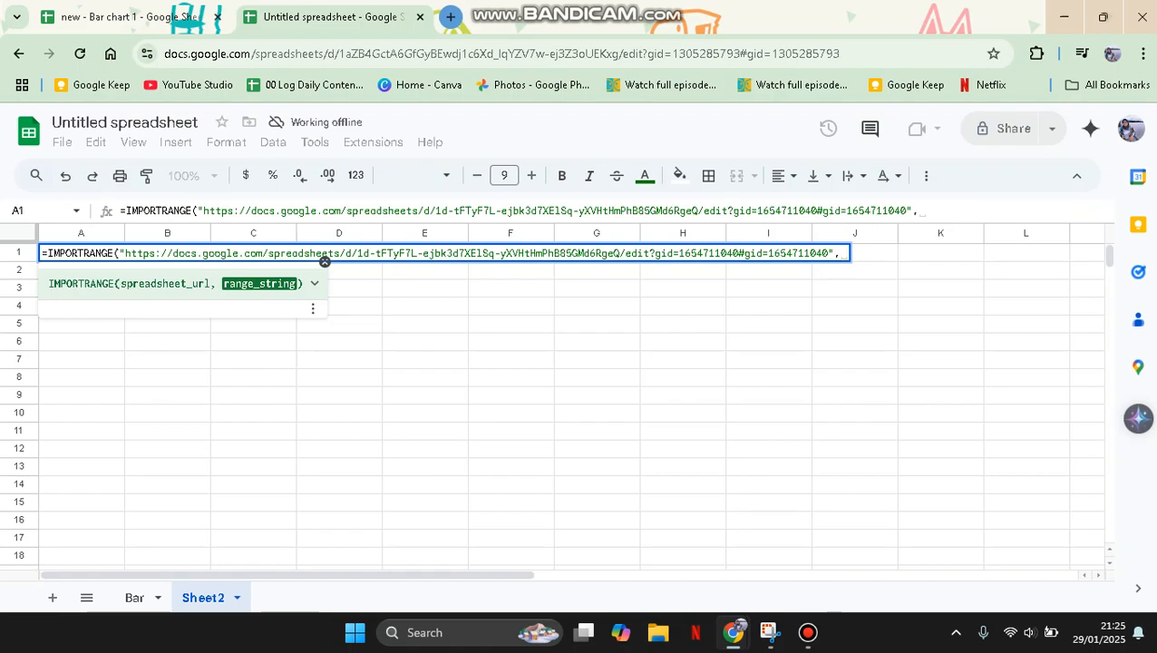
pyautogui.write('"')
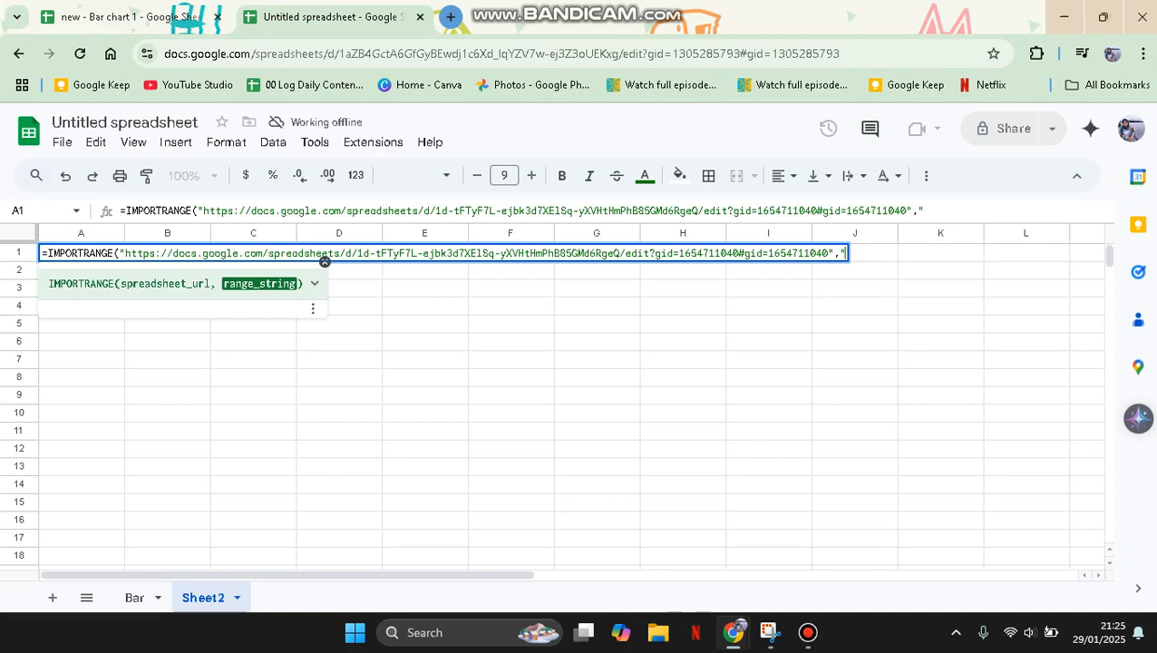
# - Complete the IMPORTRANGE formula with the range string "Bar!A1:Z1000" and enter it in cell A1
pyautogui.hotkey('ctrl', 'shift', 'Tab')
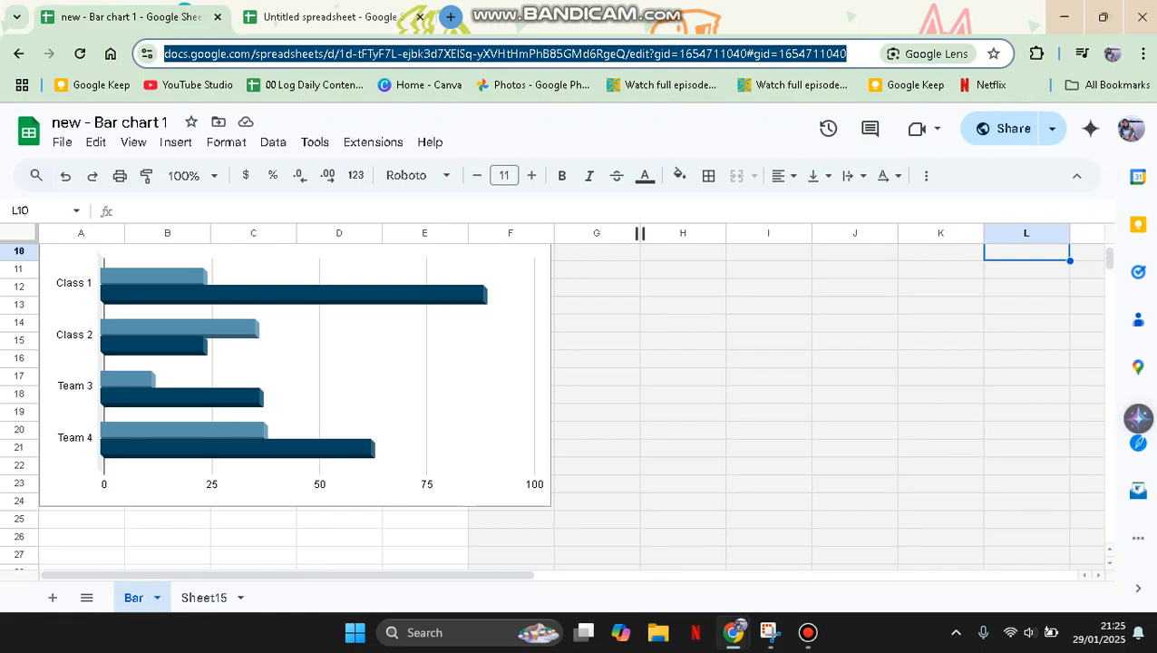
pyautogui.click(329, 16)
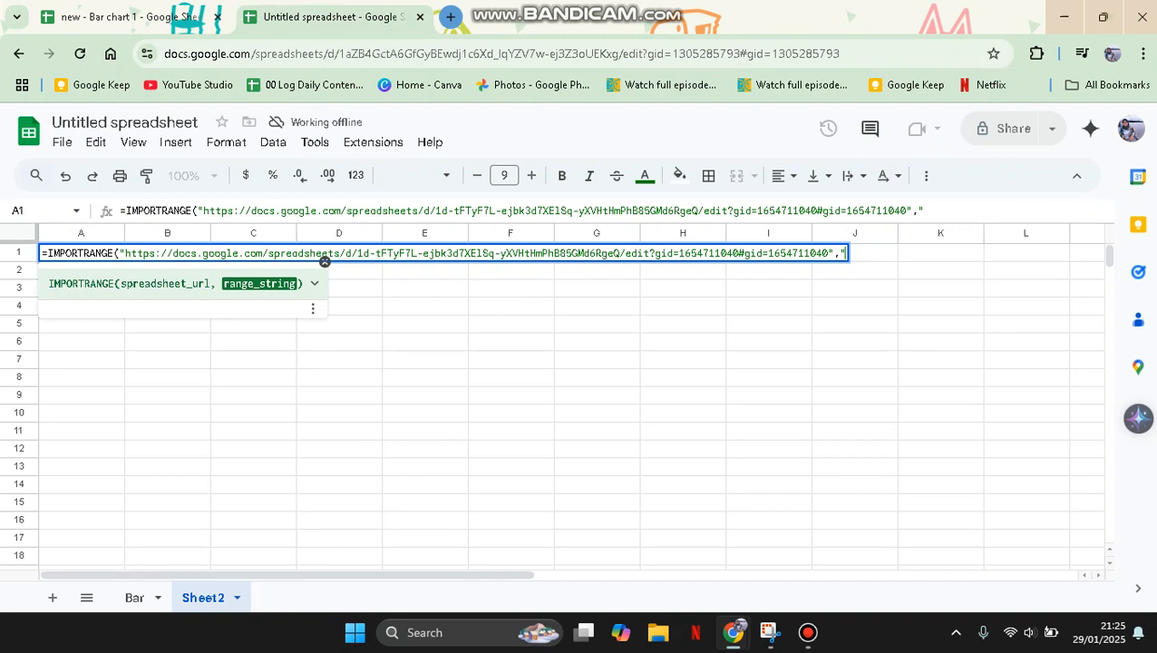
pyautogui.write('bA')
pyautogui.press('BackSpace')
pyautogui.press('BackSpace')
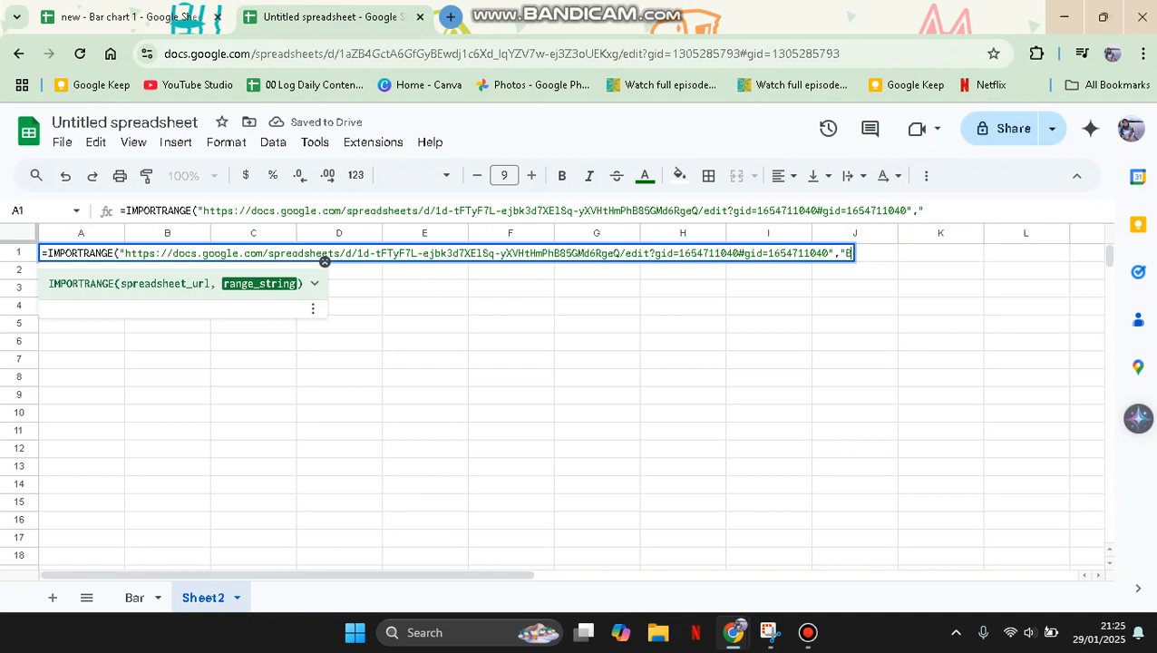
pyautogui.write('Bar!A1')
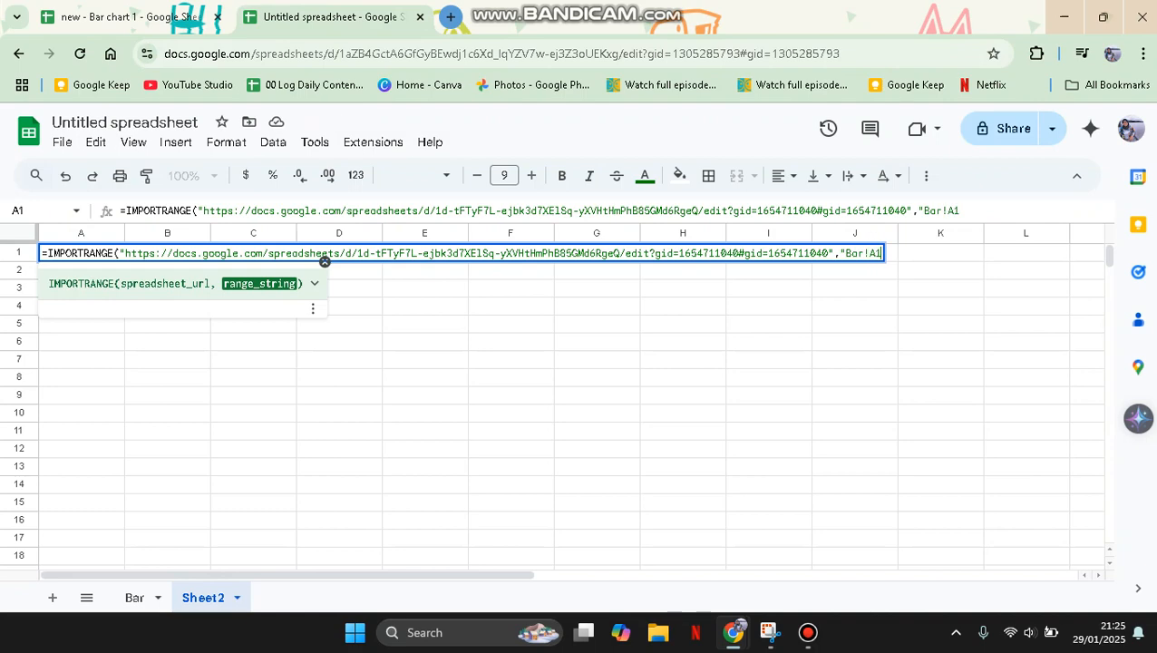
pyautogui.write(':Z1000')
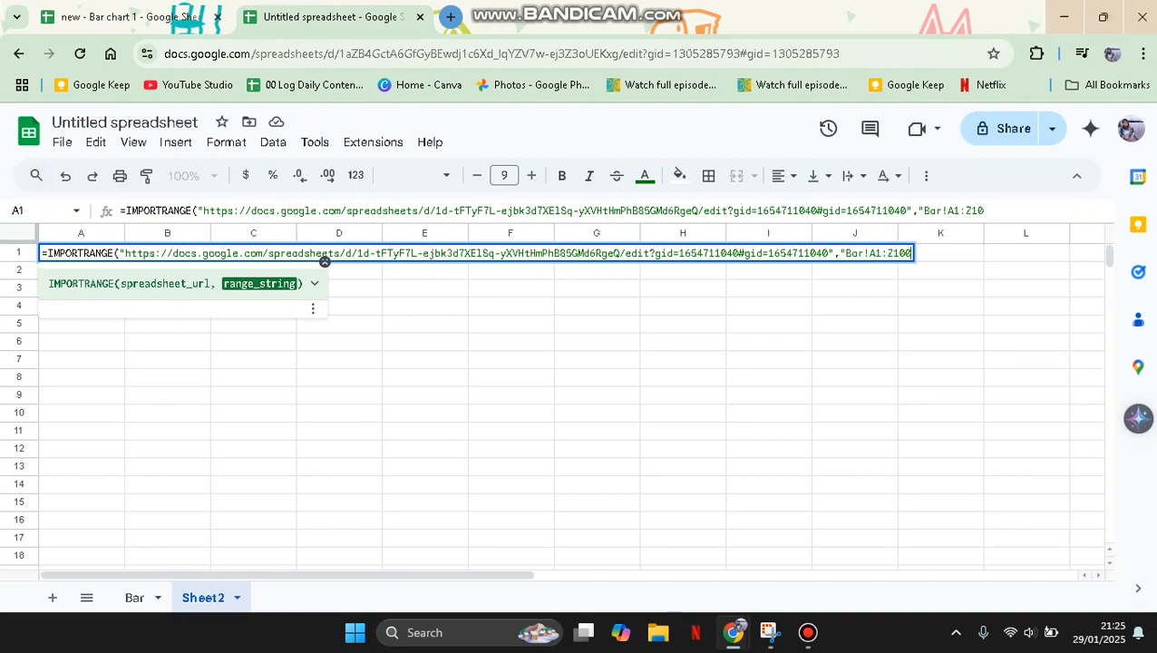
pyautogui.write('")')
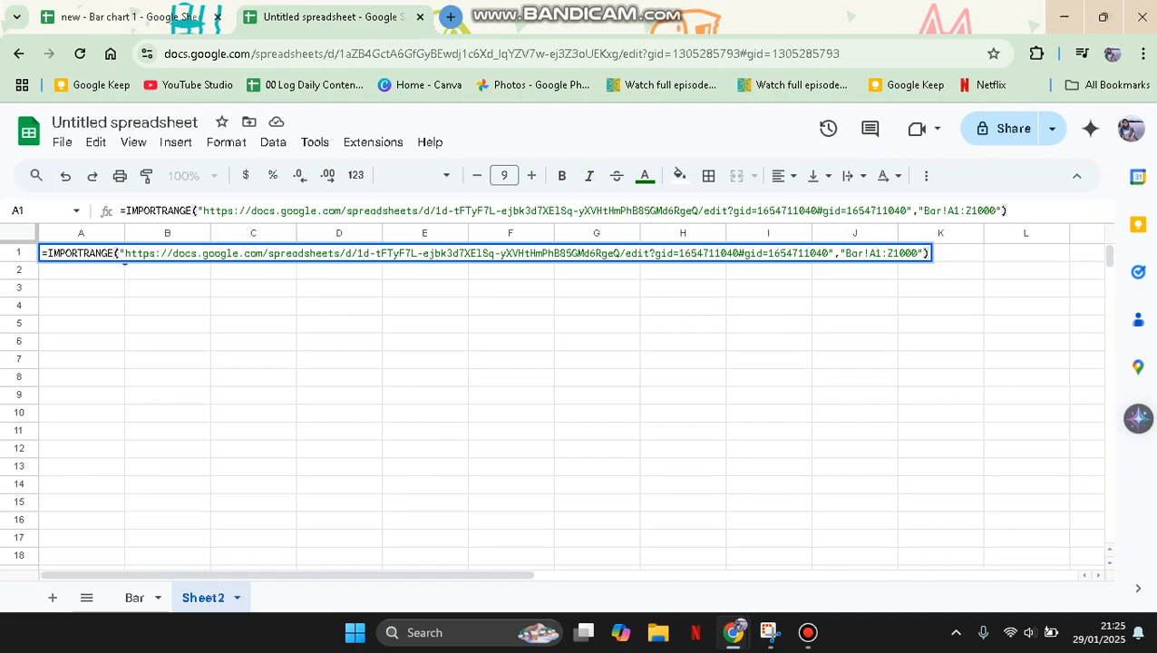
pyautogui.press('Return')
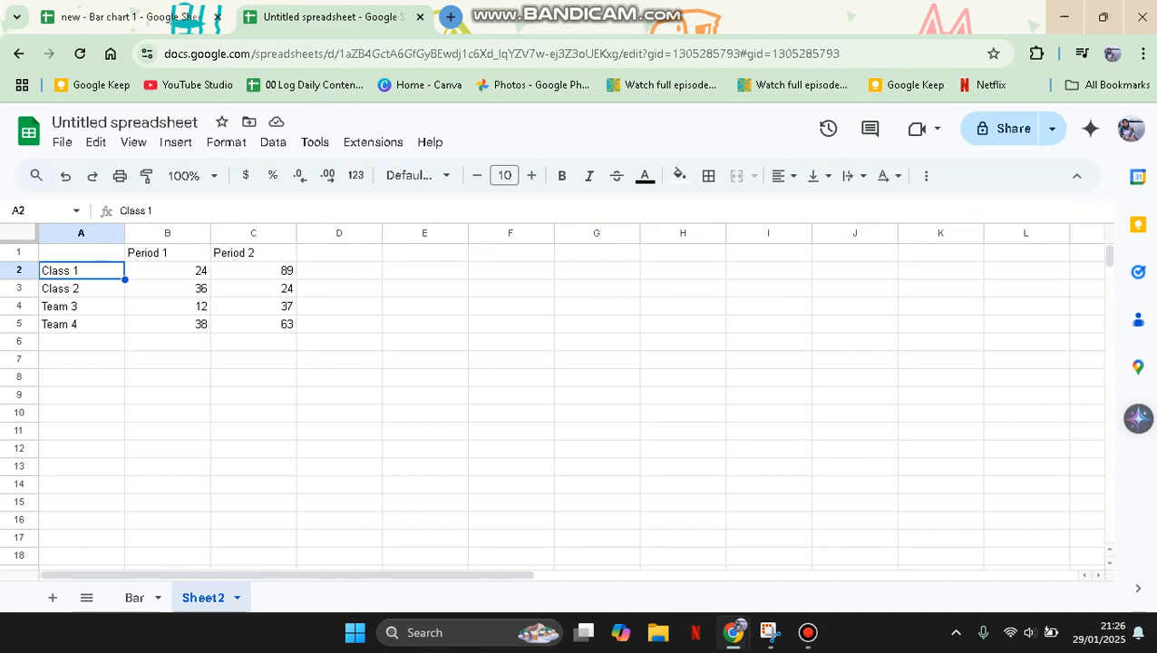
# - Protect the whole of Sheet15 in the "new - Bar chart 1" spreadsheet, restricting editing to Only you
pyautogui.click(130, 17)
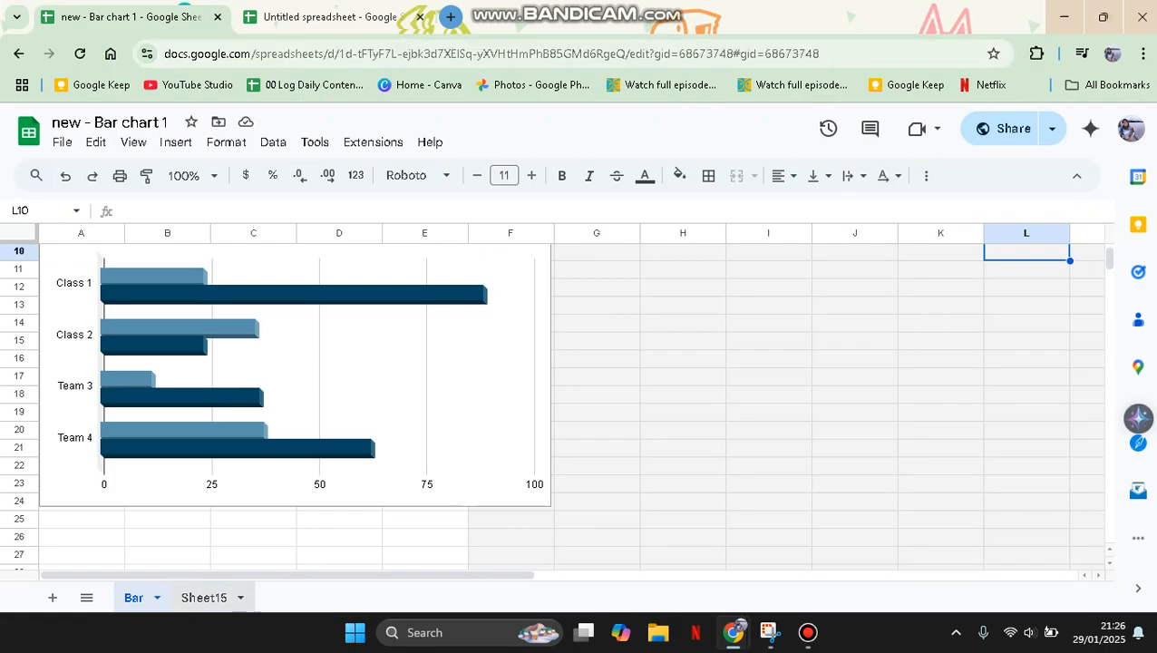
pyautogui.click(241, 598)
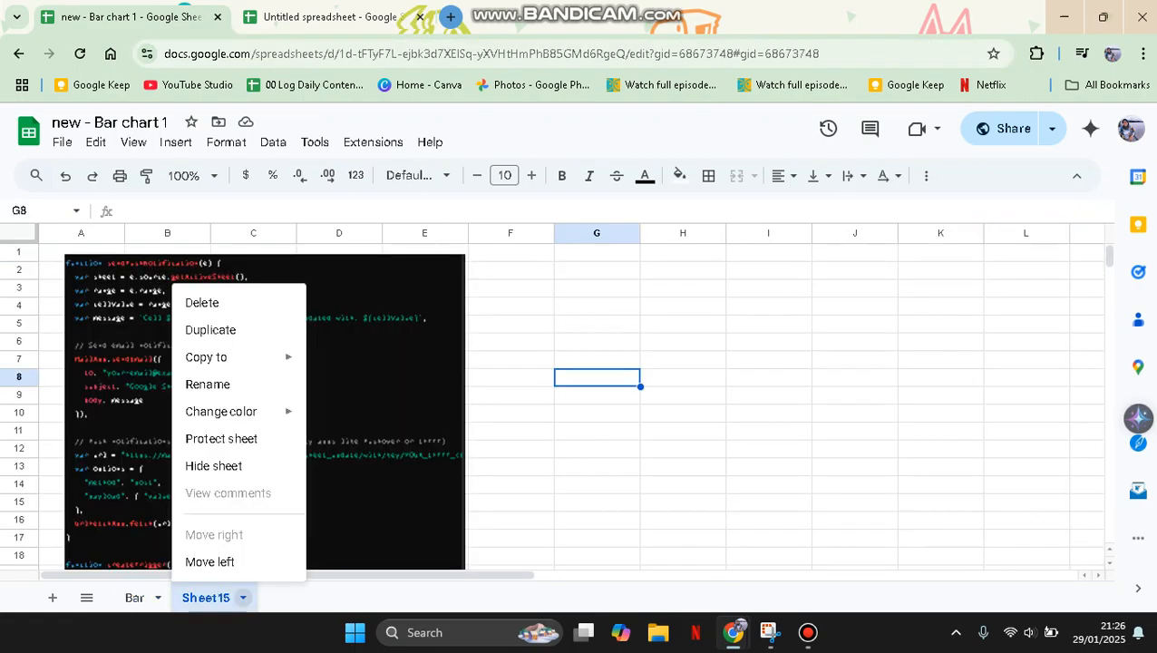
pyautogui.click(272, 143)
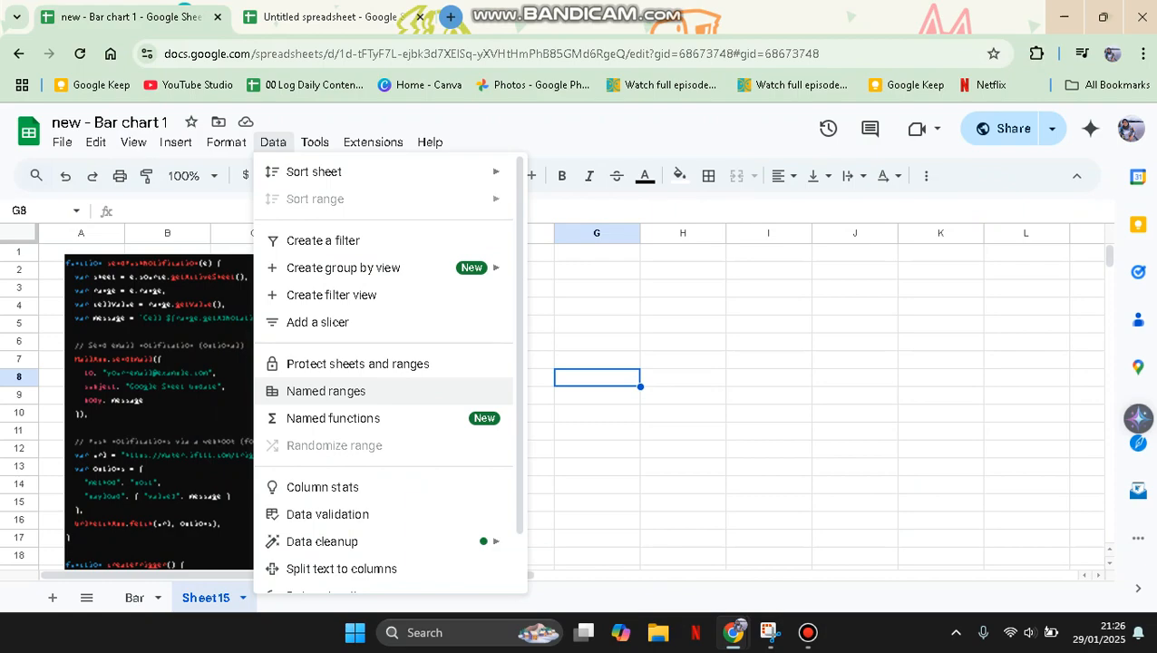
pyautogui.click(357, 364)
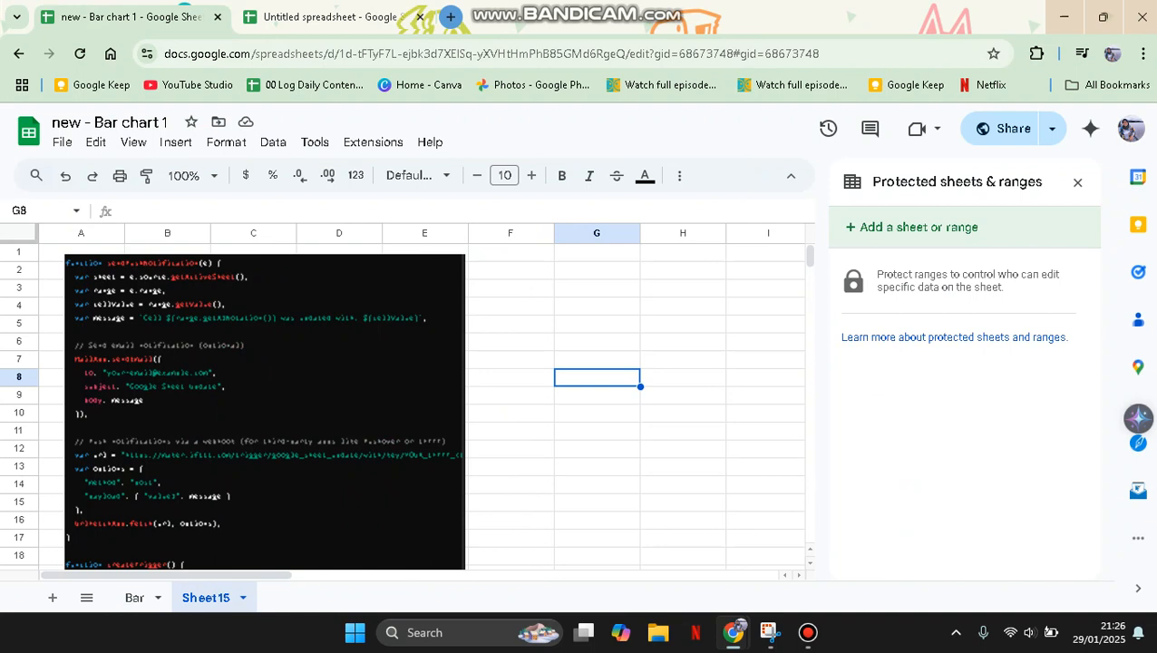
pyautogui.click(912, 228)
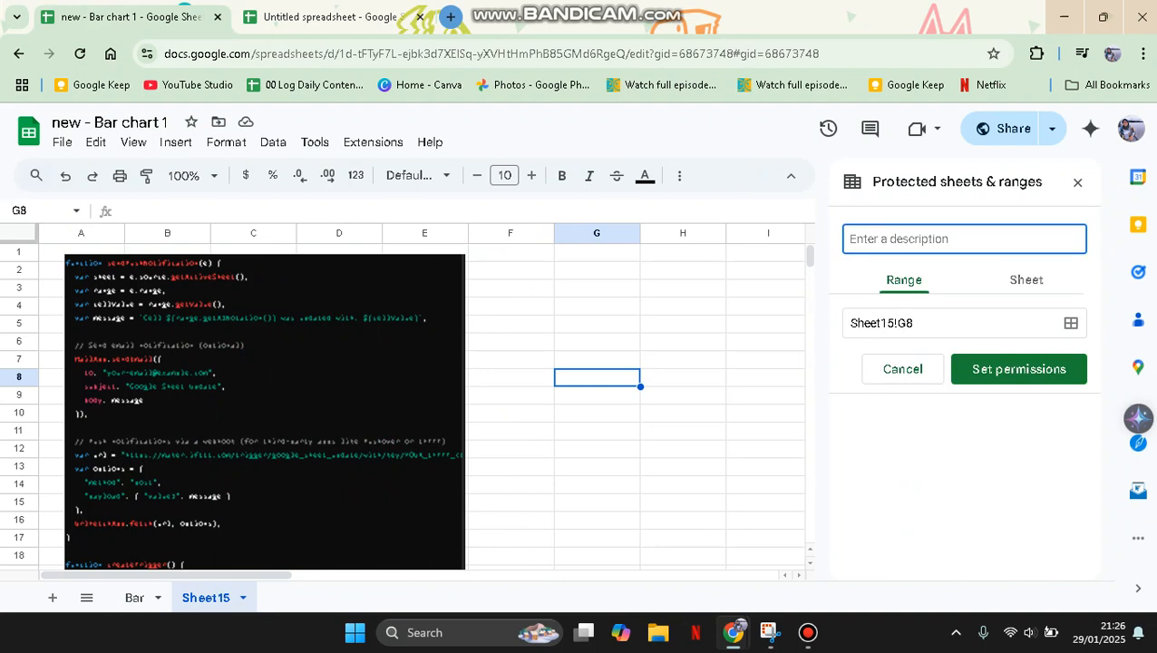
pyautogui.click(1026, 279)
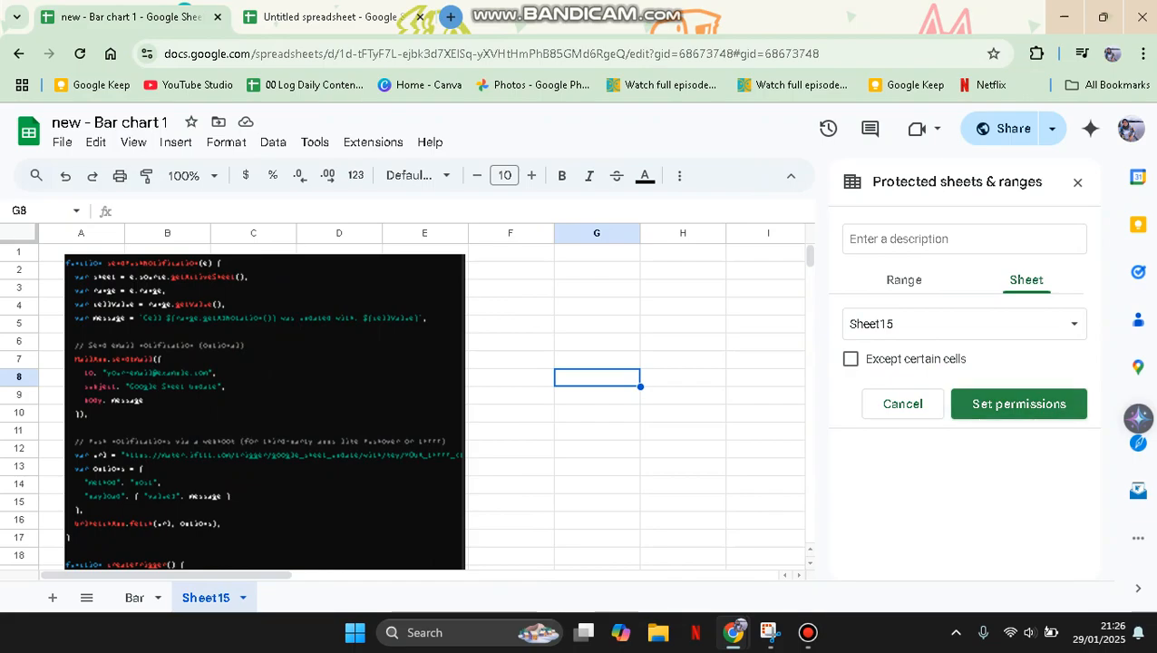
pyautogui.click(1018, 403)
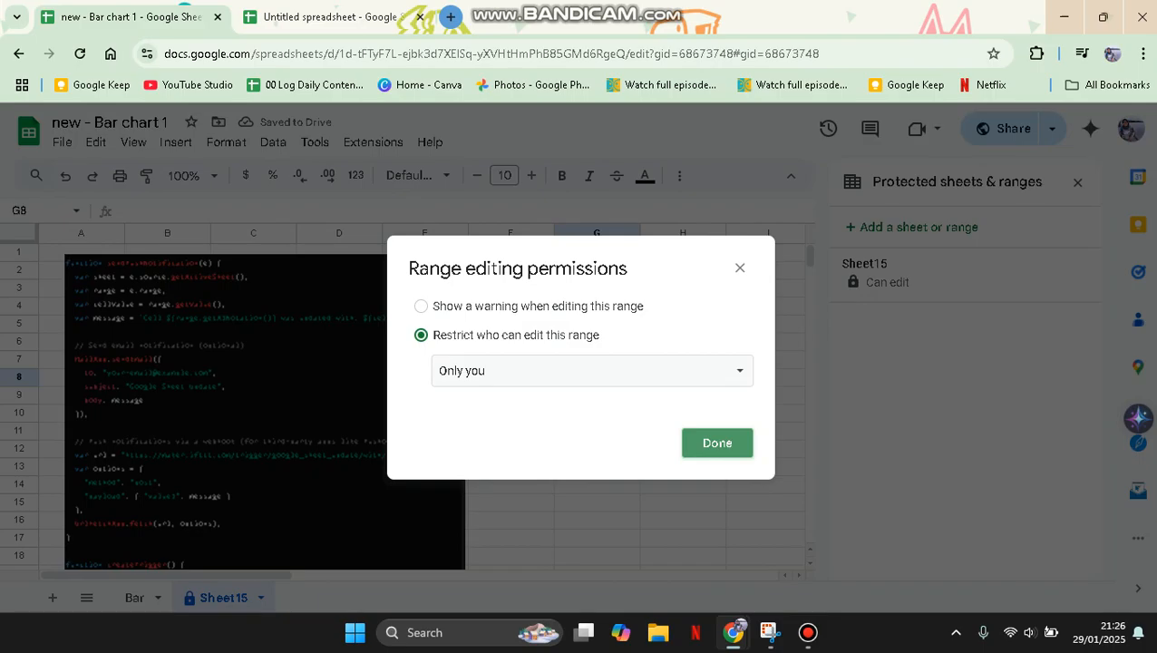
pyautogui.click(716, 442)
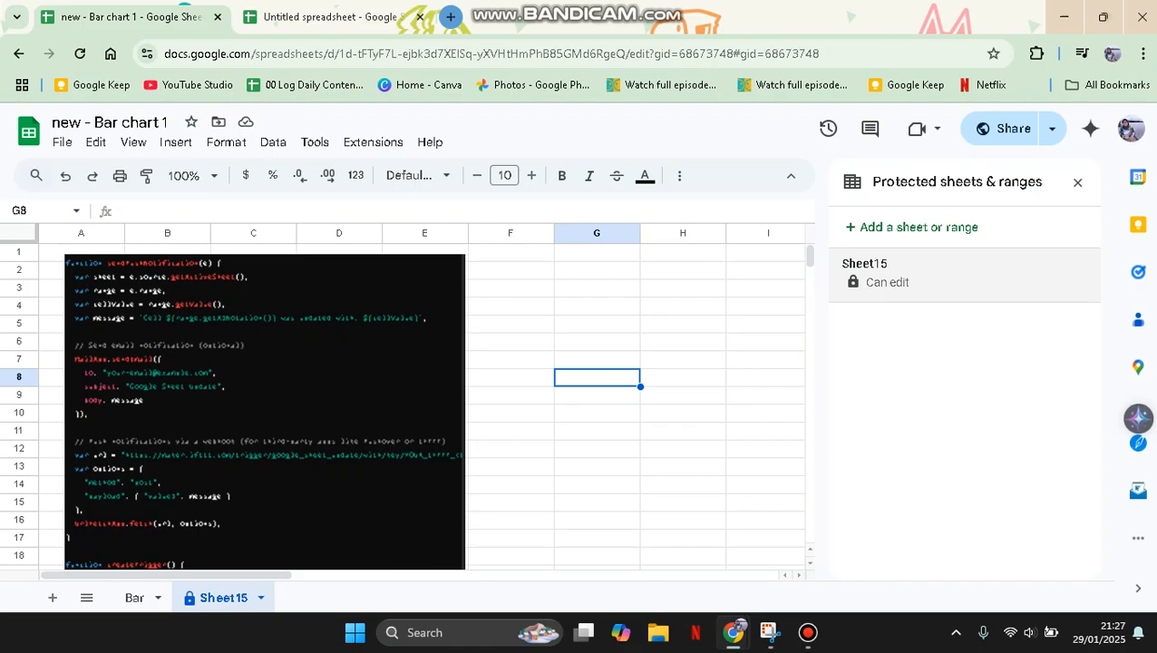
pyautogui.click(1076, 181)
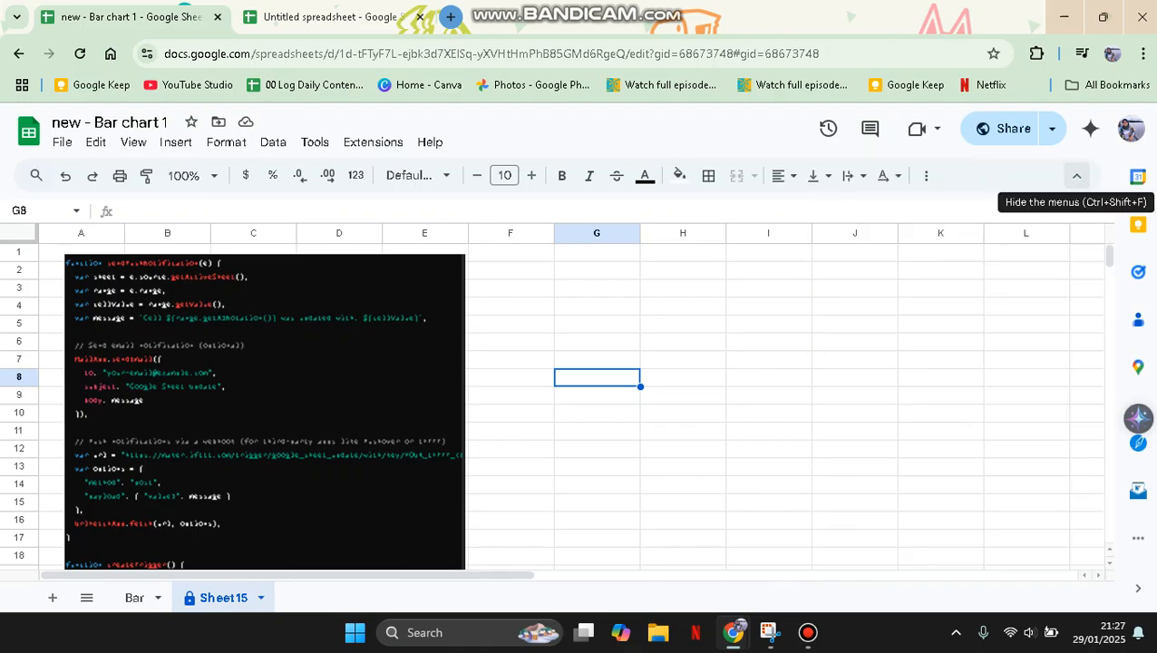